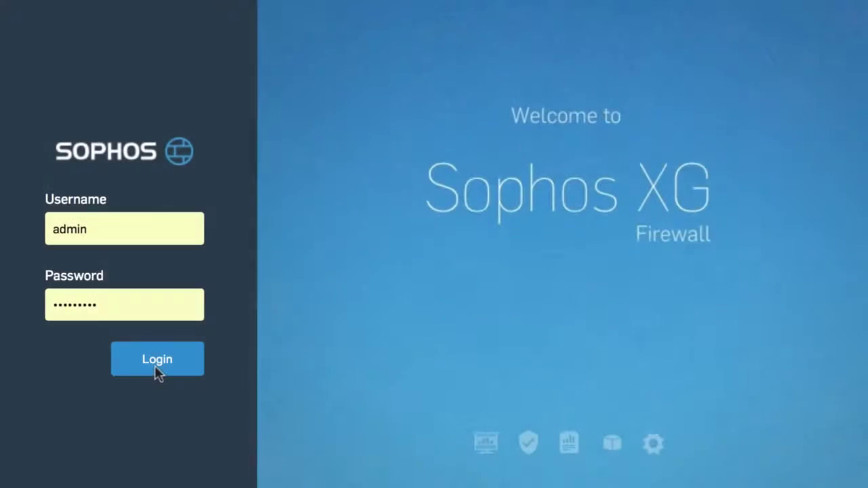
- Sign in and start a new User / Network firewall rule from the Policies page
click(156, 364)
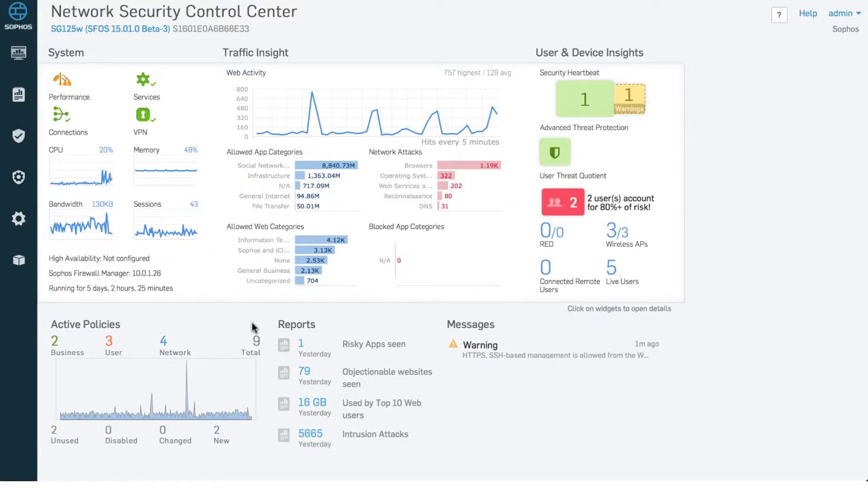
click(18, 136)
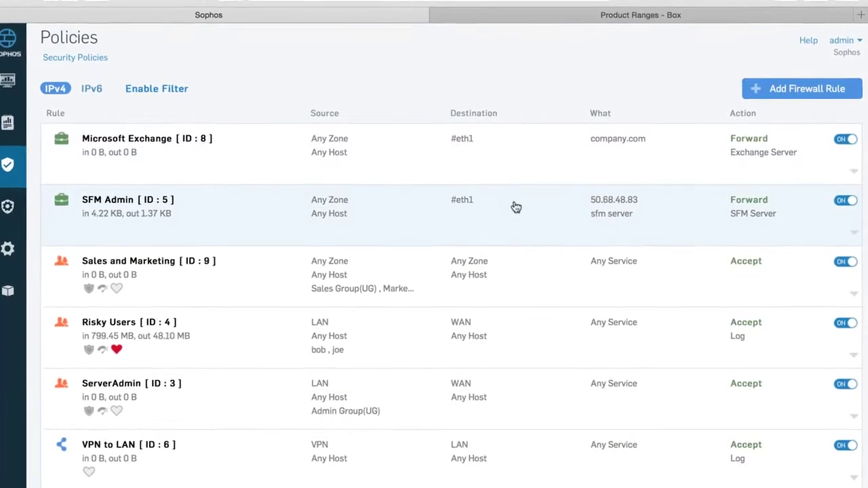
scroll(505, 345, down, 5)
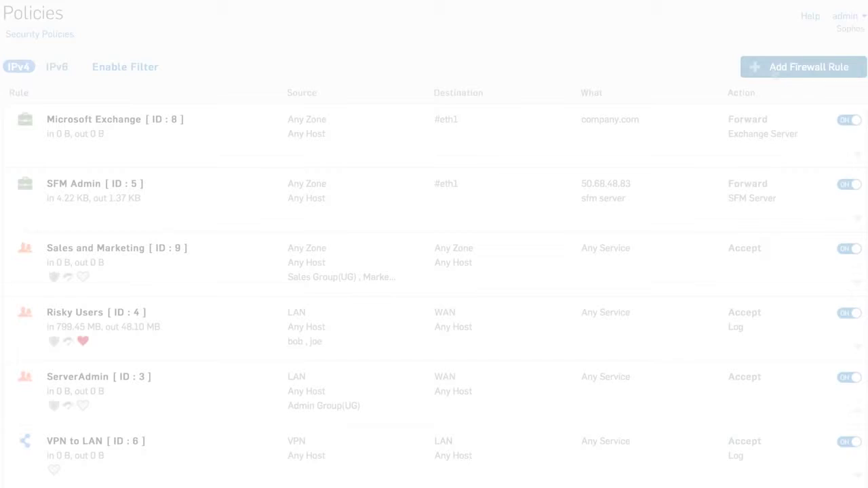
click(781, 67)
click(775, 113)
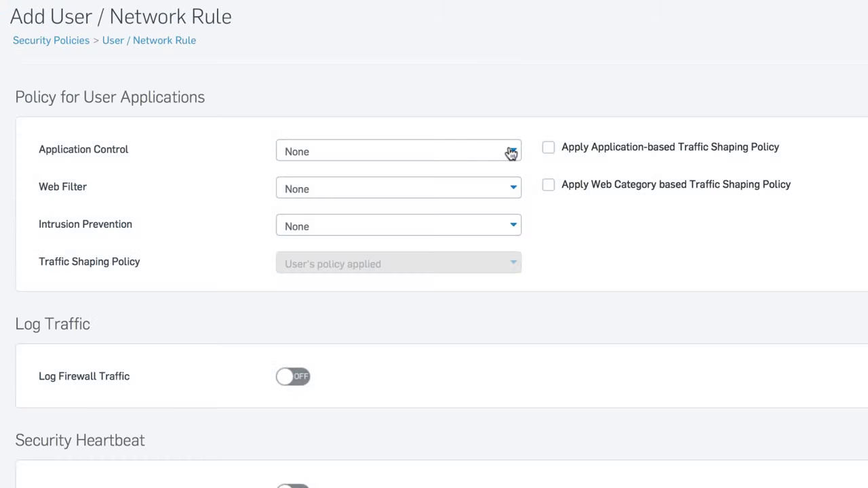
- Apply Block High Risk Apps, CIPA Compliance and Strict IPS, enabling app and web-category traffic shaping
click(448, 135)
click(349, 221)
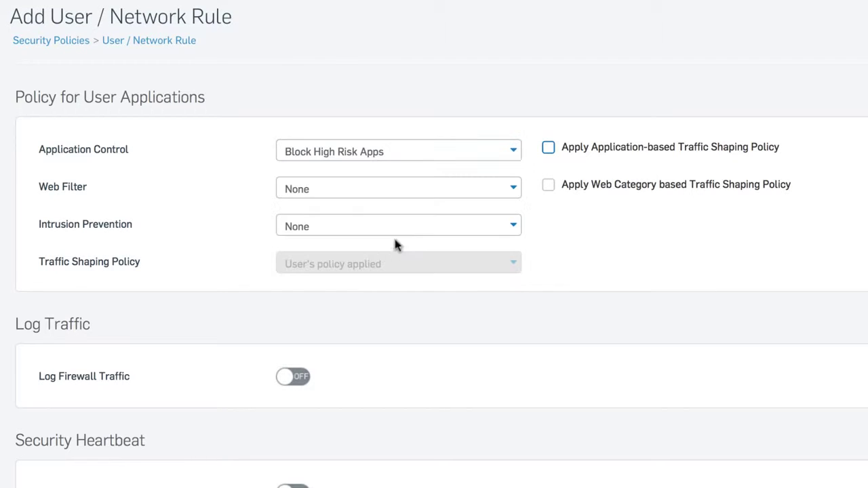
click(436, 184)
click(388, 287)
click(463, 225)
scroll(397, 363, down, 3)
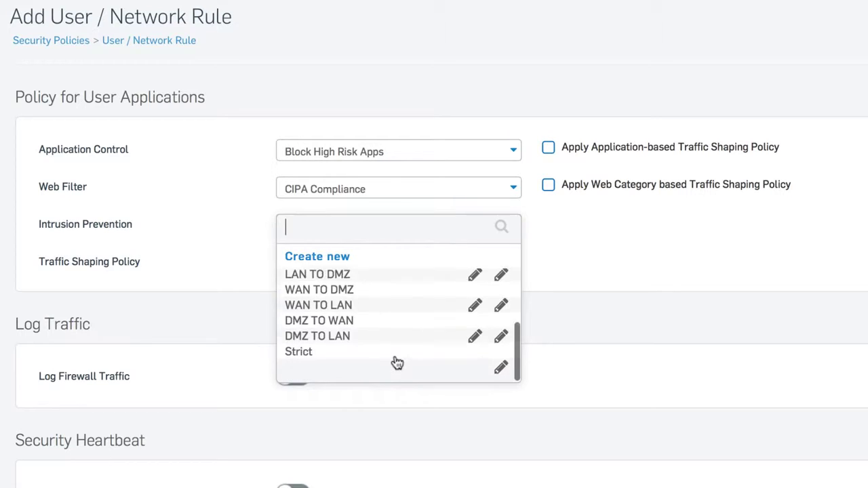
click(397, 360)
click(548, 147)
click(548, 185)
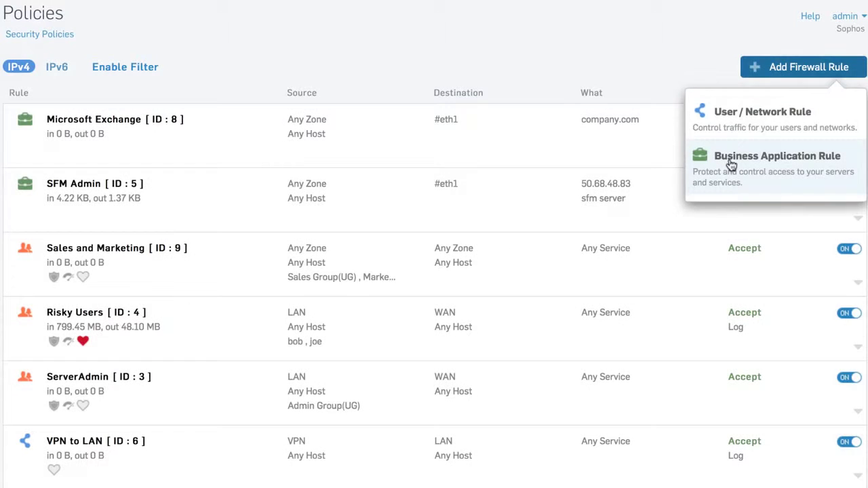
- Create a Business Application Rule using the Exchange Outlook Anywhere application template
click(731, 165)
click(475, 193)
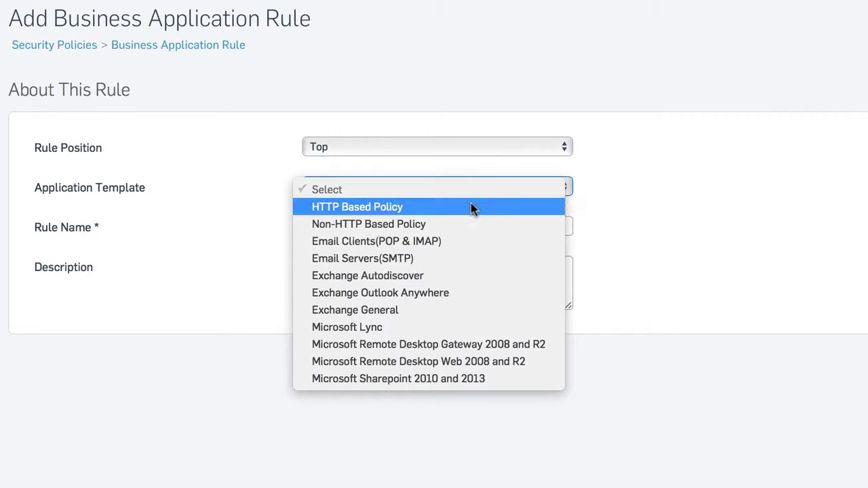
click(451, 293)
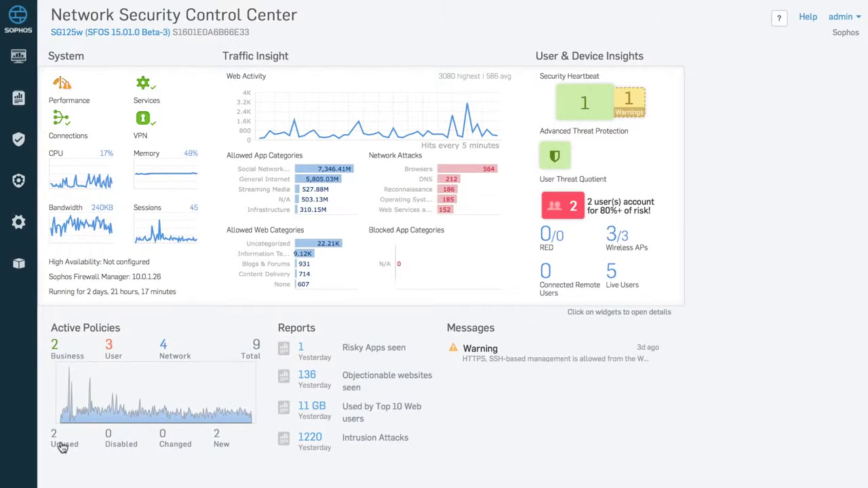
- Use the Unused count under Active Policies to list SharePoint Access and Non-Employees
click(62, 446)
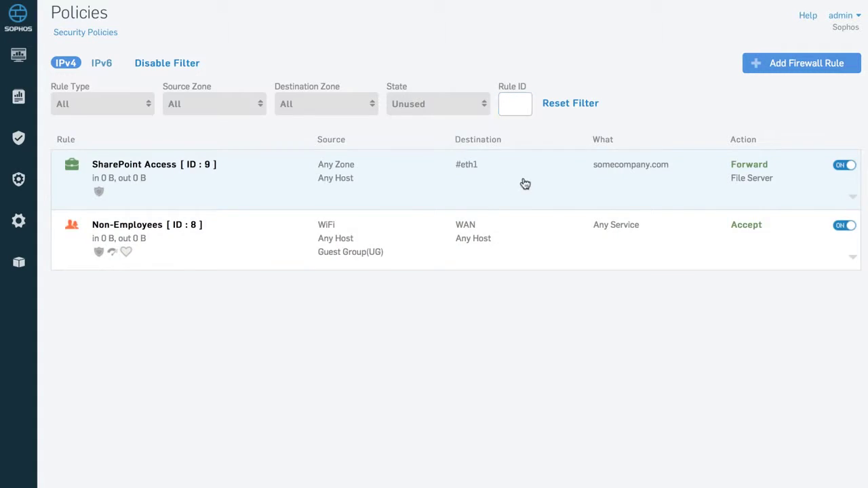
- Delete the SharePoint Access rule (ID 9) and confirm the deletion
click(524, 184)
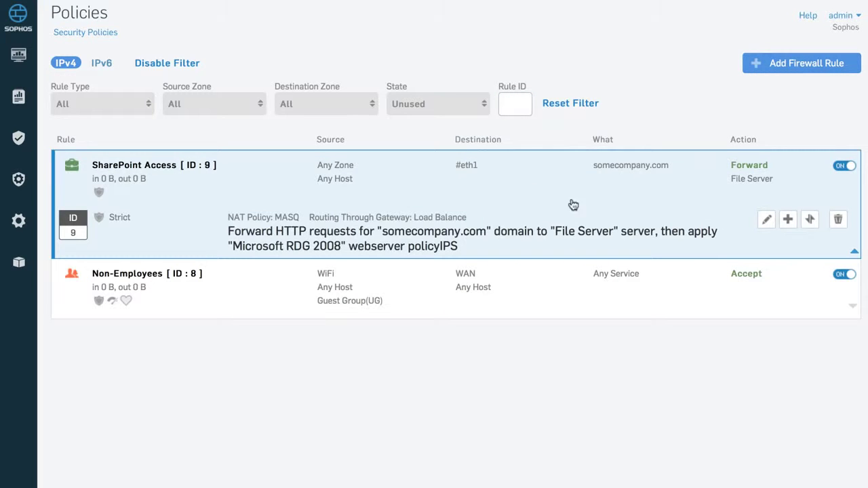
click(839, 219)
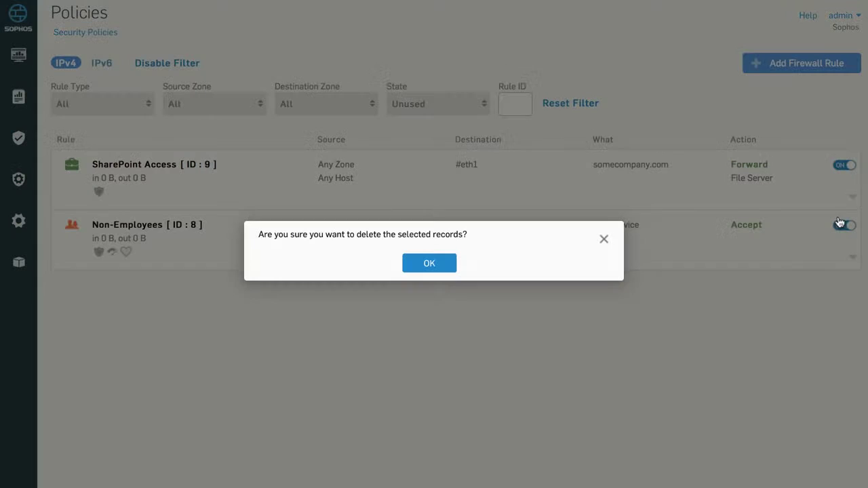
click(435, 267)
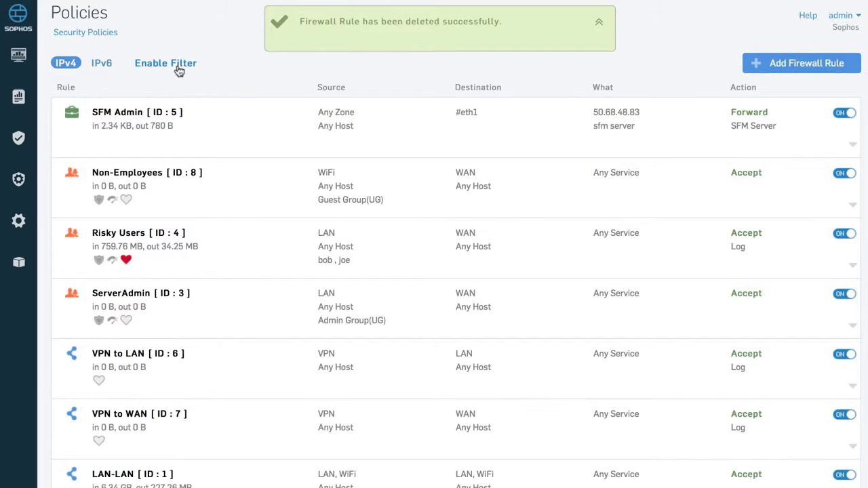
- Filter the rule list to show only Network rules
click(171, 67)
click(150, 107)
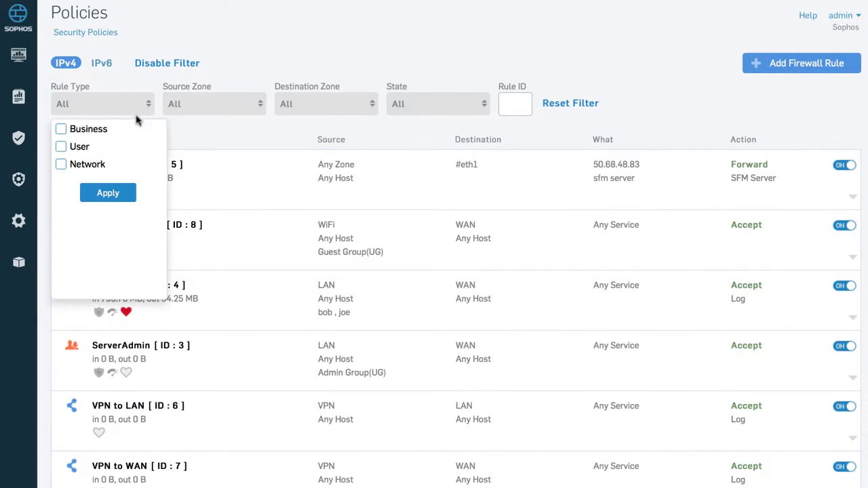
click(61, 165)
click(107, 192)
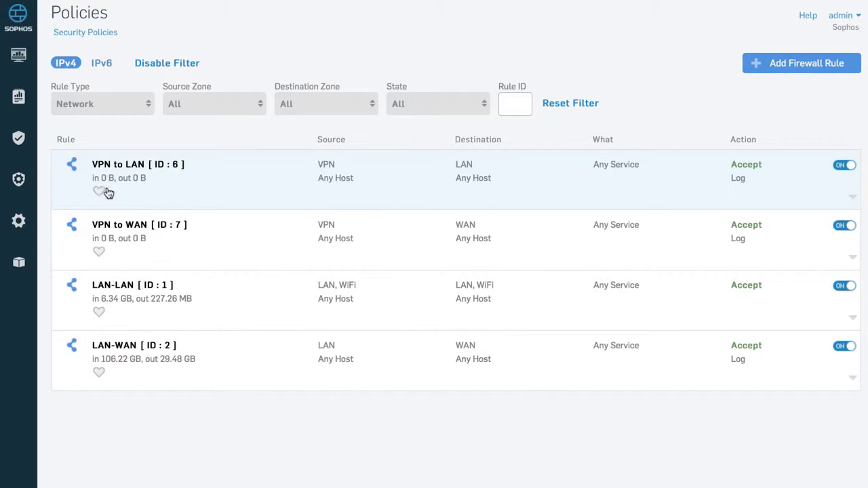
- Drag LAN-LAN above VPN to LAN, confirm the new order, and clear the rule-type filter
click(256, 298)
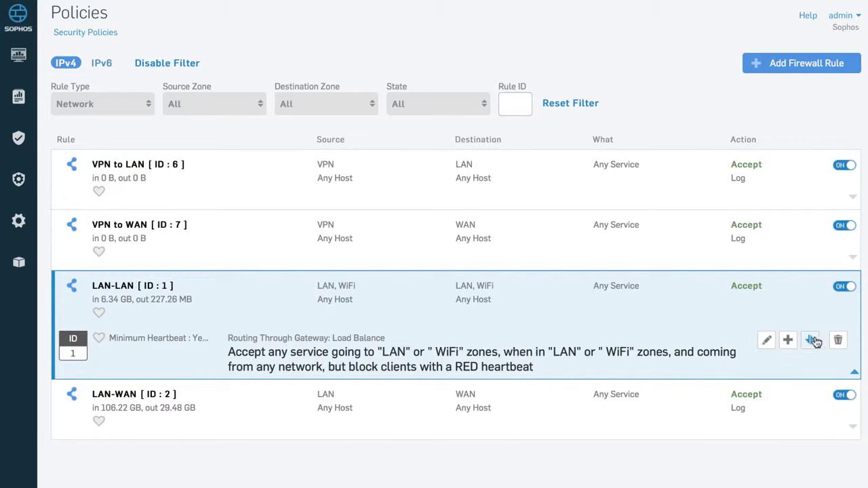
drag(810, 339, 626, 319)
drag(573, 316, 569, 191)
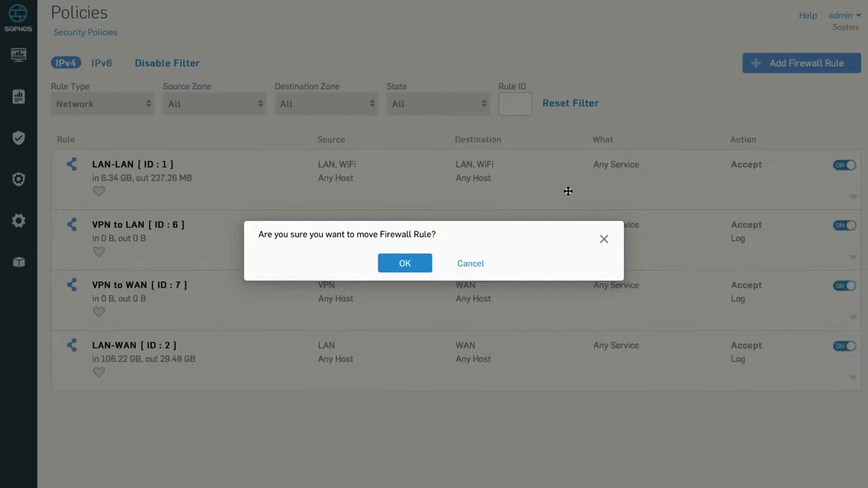
click(400, 259)
click(567, 105)
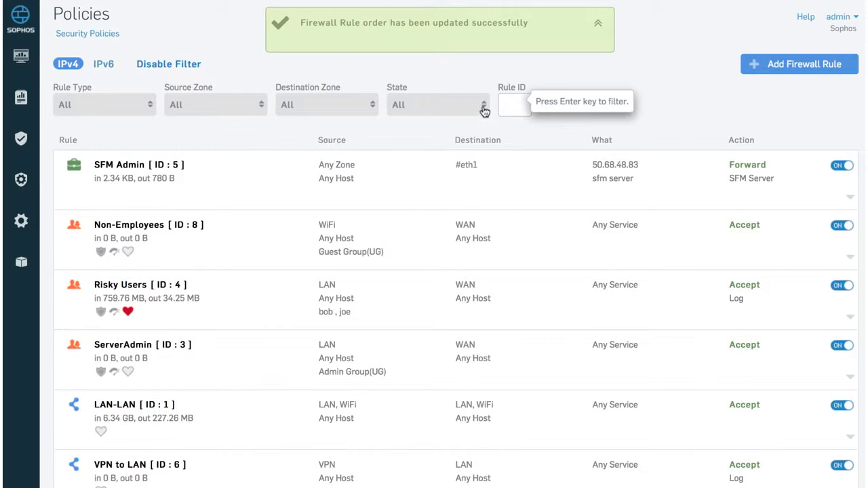
- Filter to New rules and switch the Non-Employees rule (ID 8) off
click(485, 110)
click(397, 183)
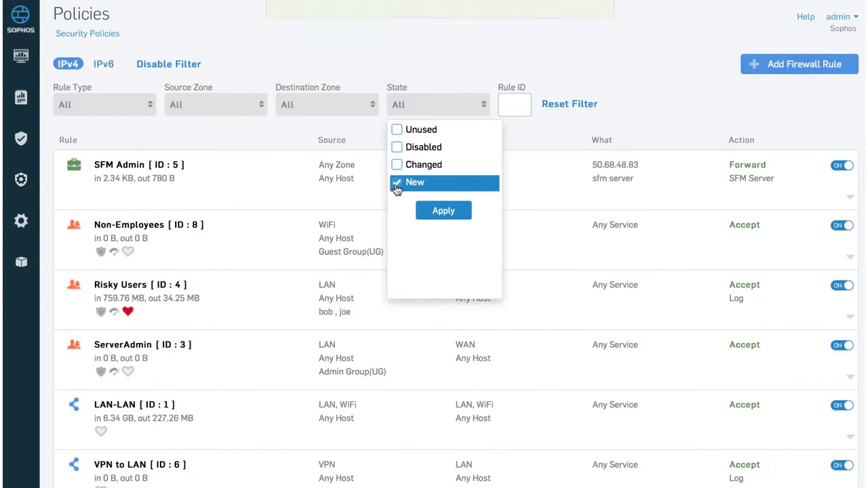
click(436, 211)
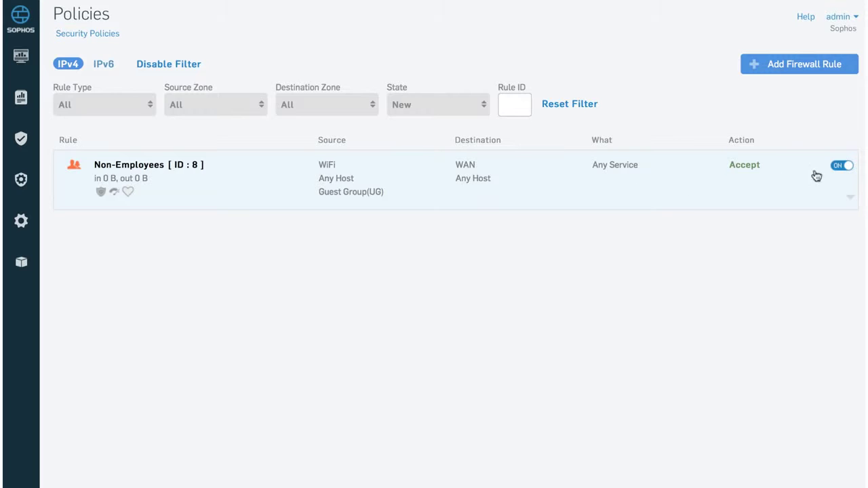
click(840, 166)
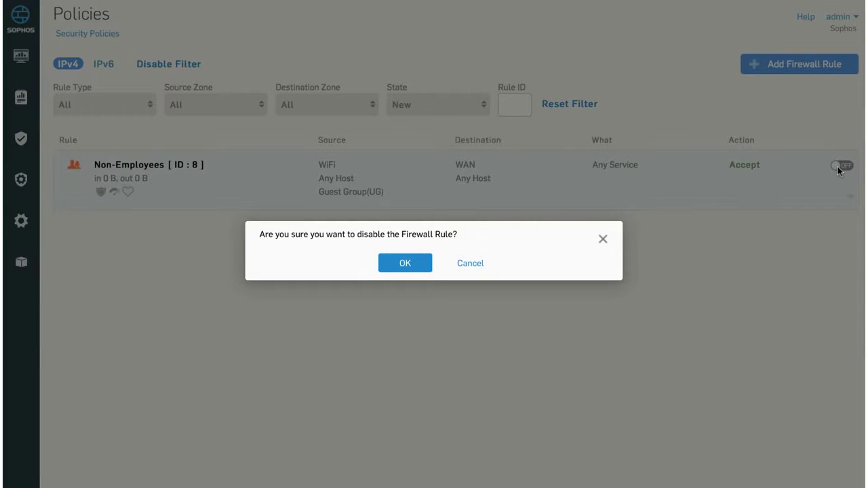
click(409, 261)
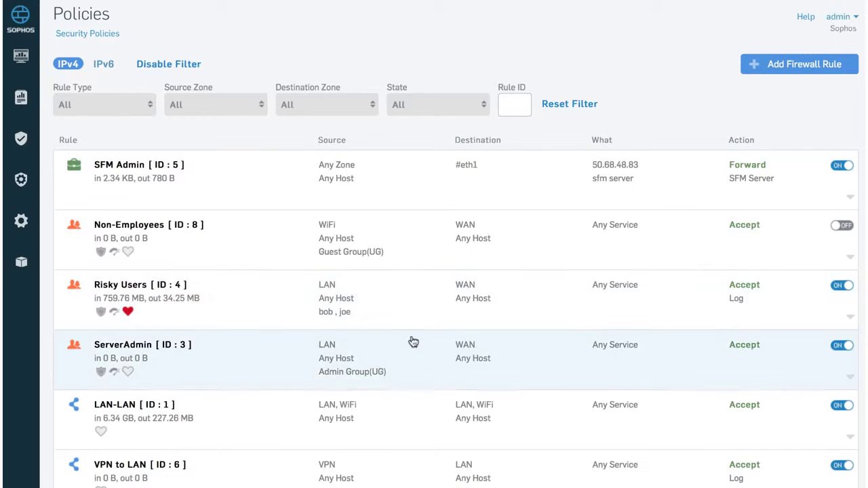
- Expand the Risky Users rule to review its details
click(400, 316)
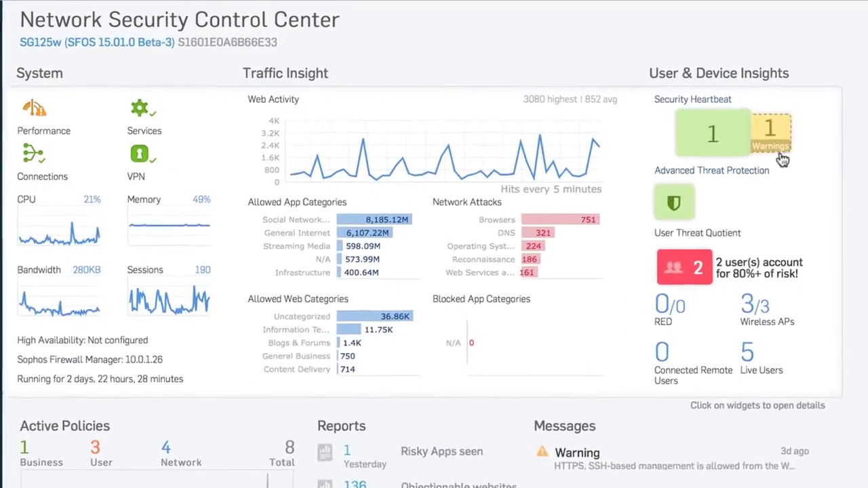
- Open the Security Heartbeat Warnings box to see the warning details
click(797, 157)
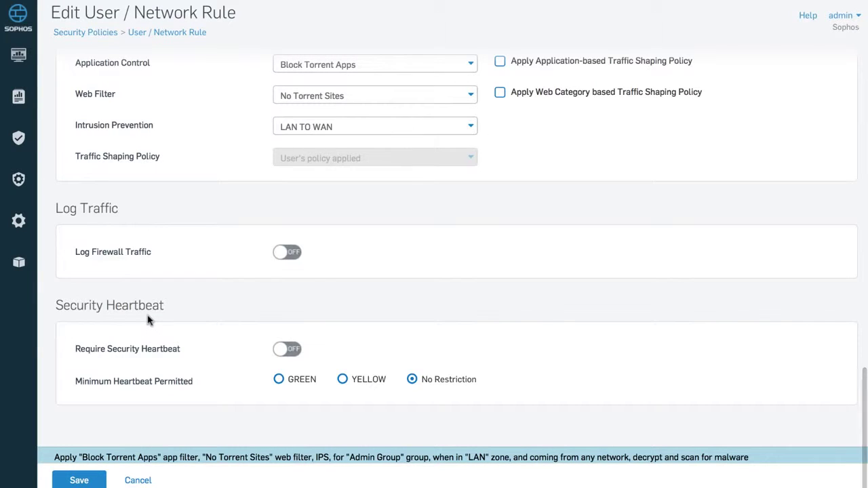
- Turn on Require Security Heartbeat, minimum GREEN, for the ServerAdmin rule
click(287, 350)
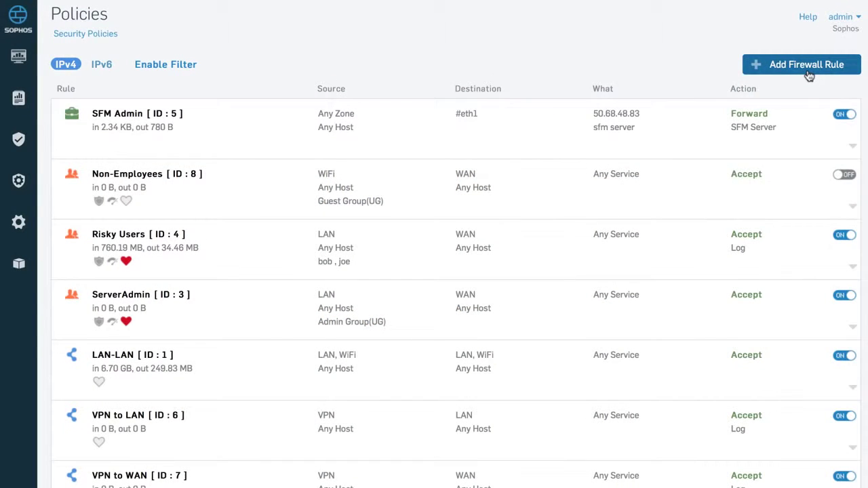
- Start a new User / Network rule matching Sales Group and Marketing Group instead of any user
click(809, 75)
click(786, 107)
click(352, 152)
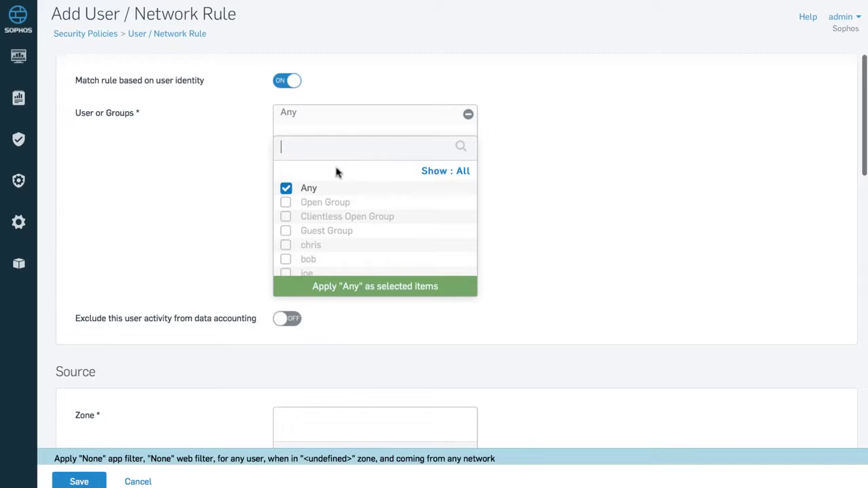
click(286, 190)
scroll(286, 234, down, 3)
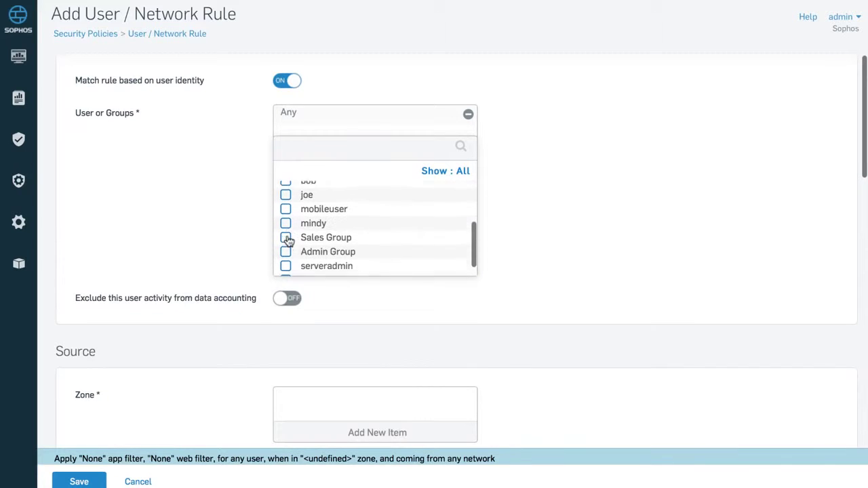
click(285, 222)
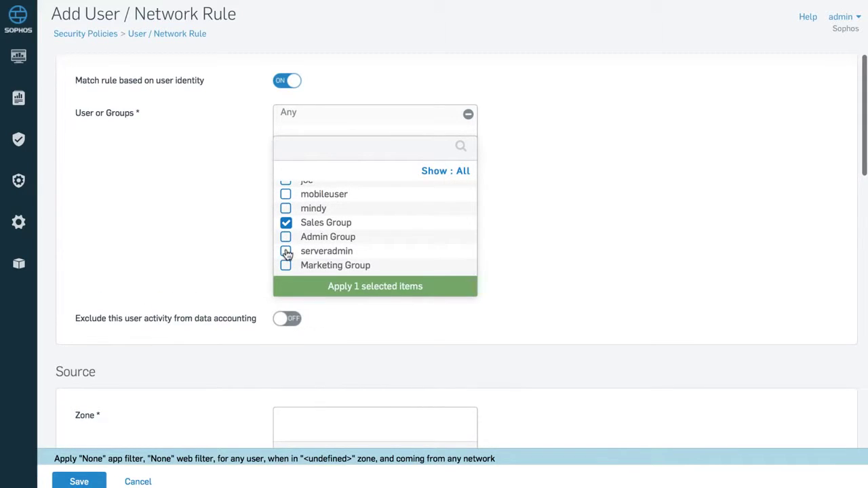
click(356, 286)
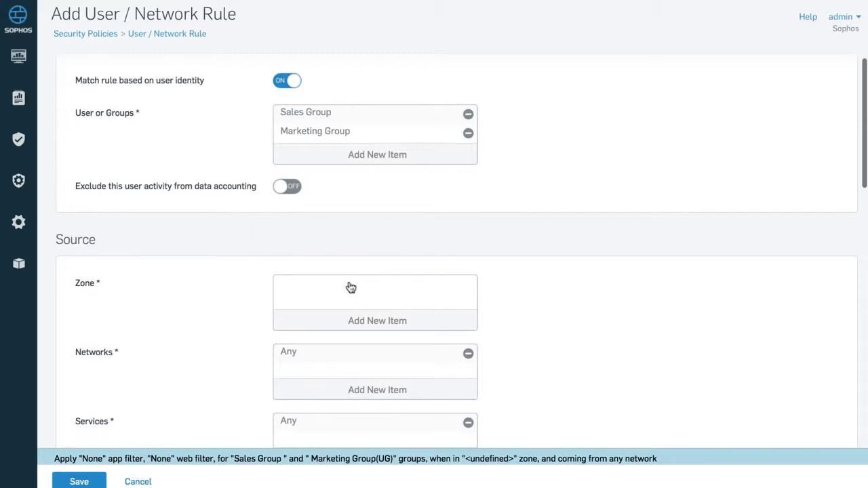
scroll(341, 332, down, 15)
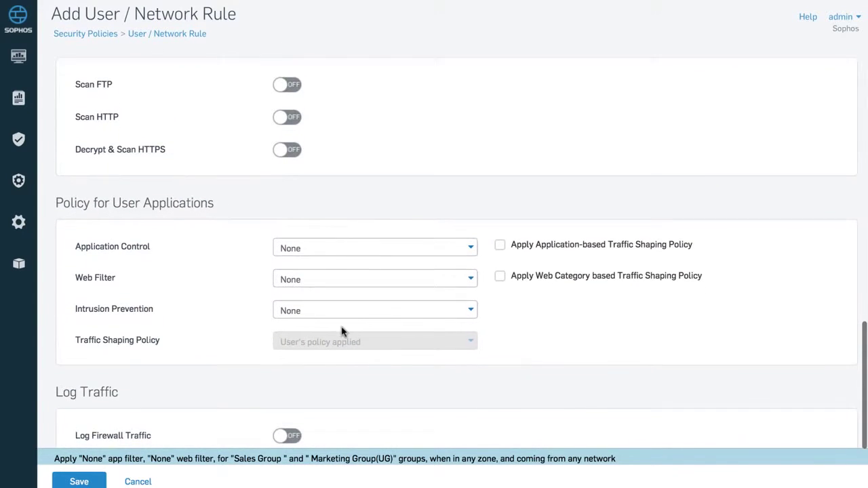
- Apply Block High Risk Apps, CIPA Compliance and Strict IPS with web-category shaping, then save
click(469, 242)
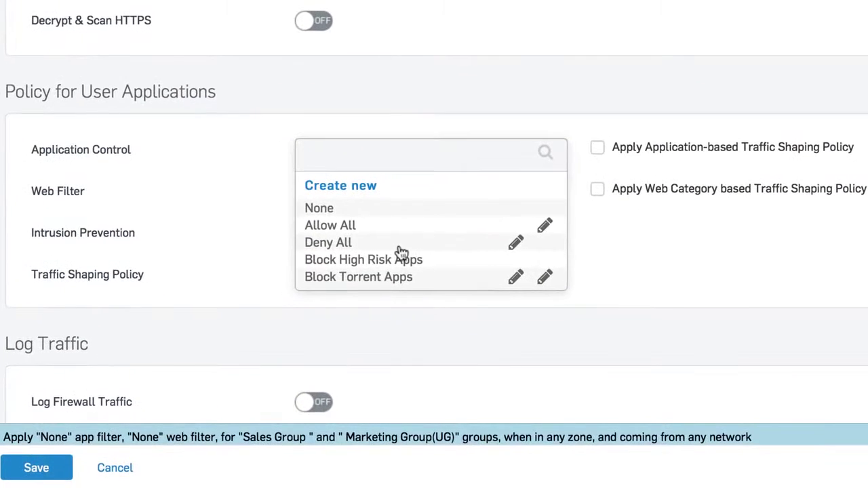
click(384, 262)
click(473, 198)
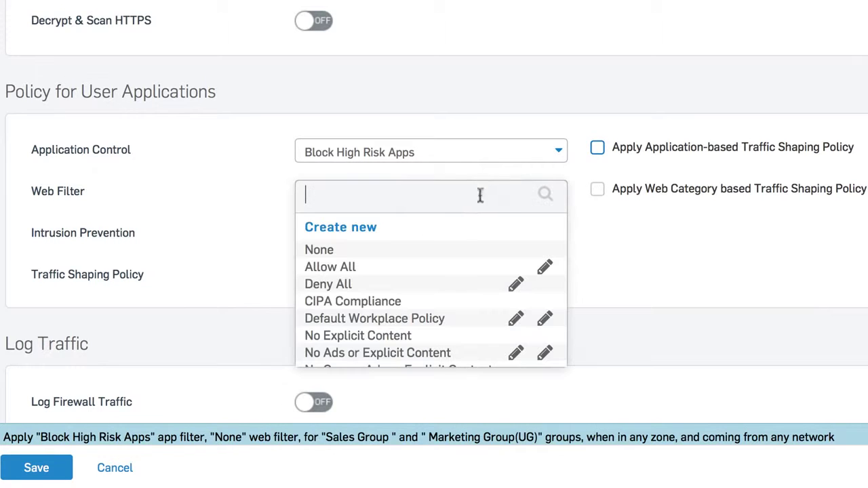
click(374, 301)
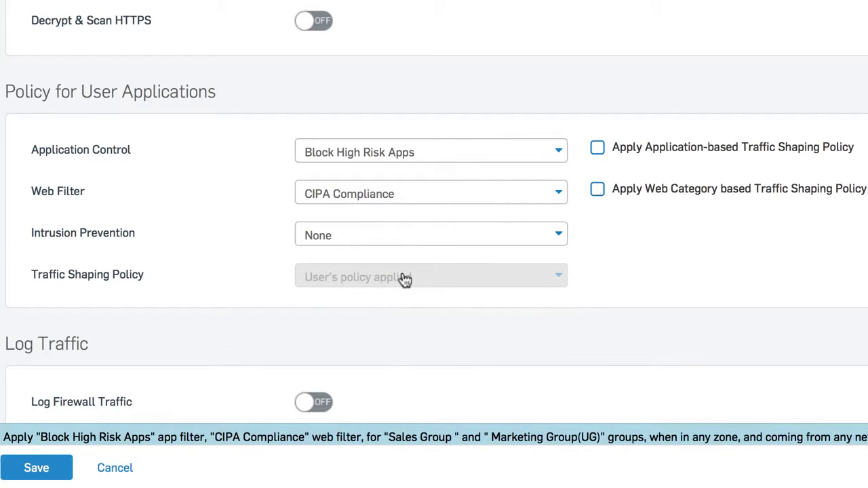
click(452, 236)
scroll(387, 335, down, 3)
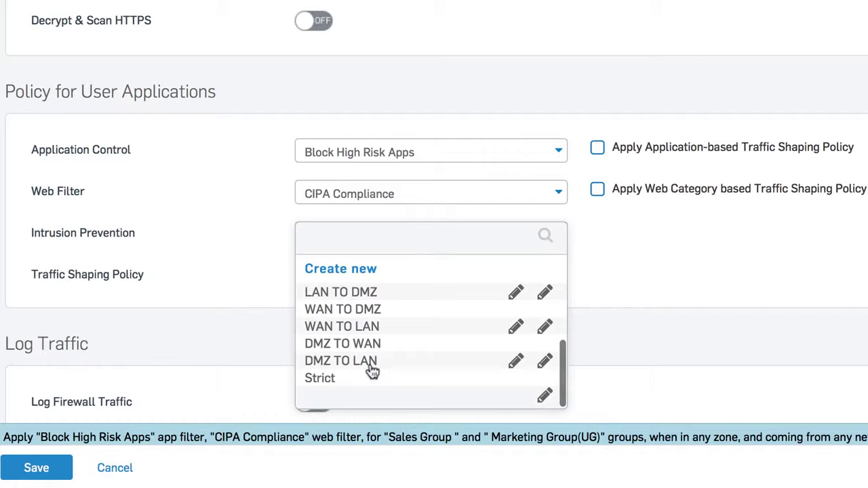
click(369, 378)
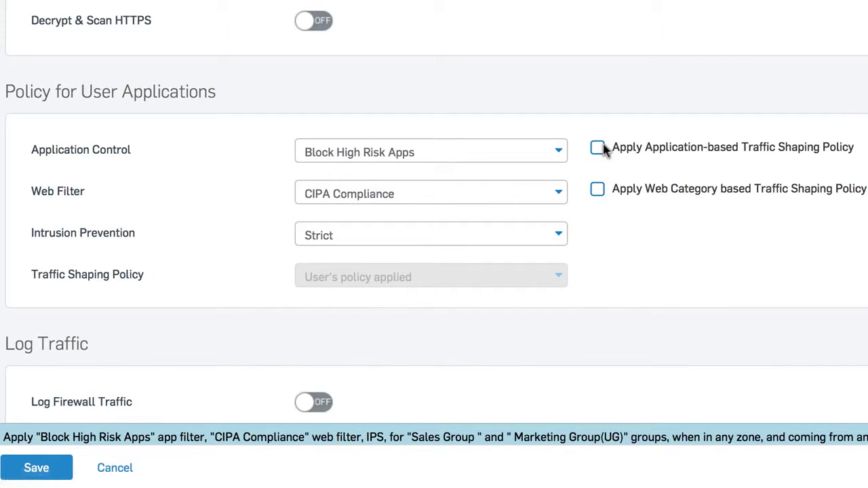
click(600, 190)
click(37, 468)
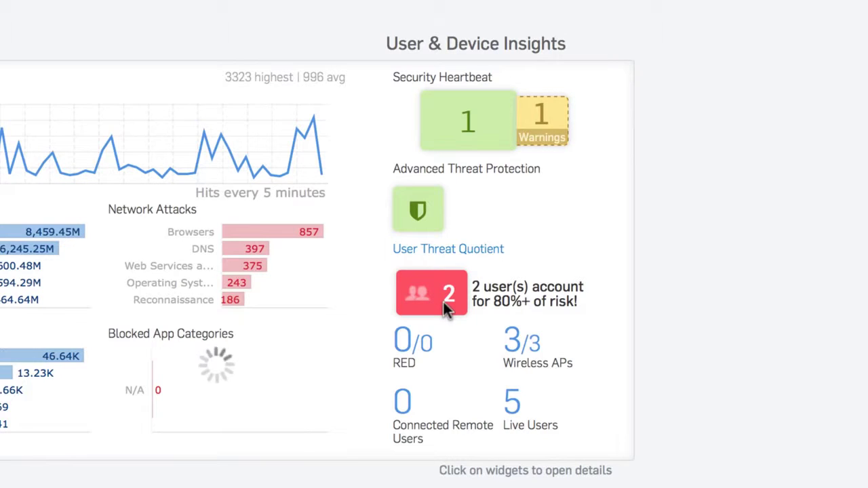
- Add the second high-risk user from the User Threat Quotient chart to the Risky Users rule's users
click(446, 309)
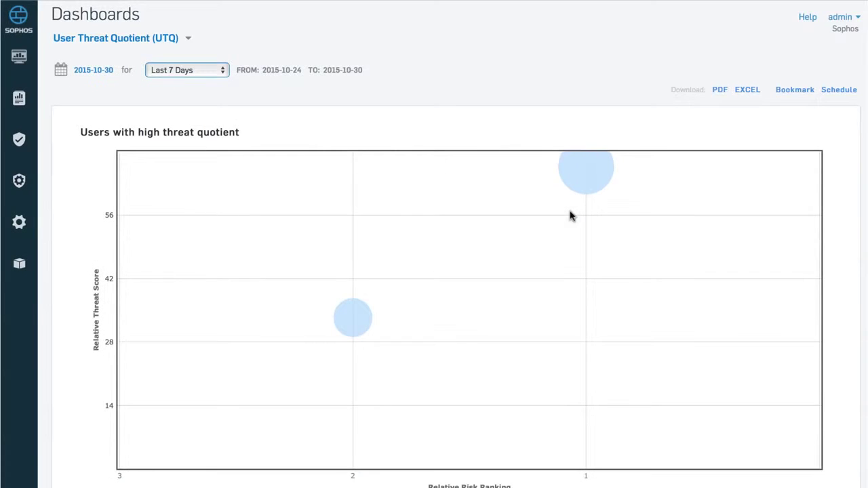
mouse_move(591, 191)
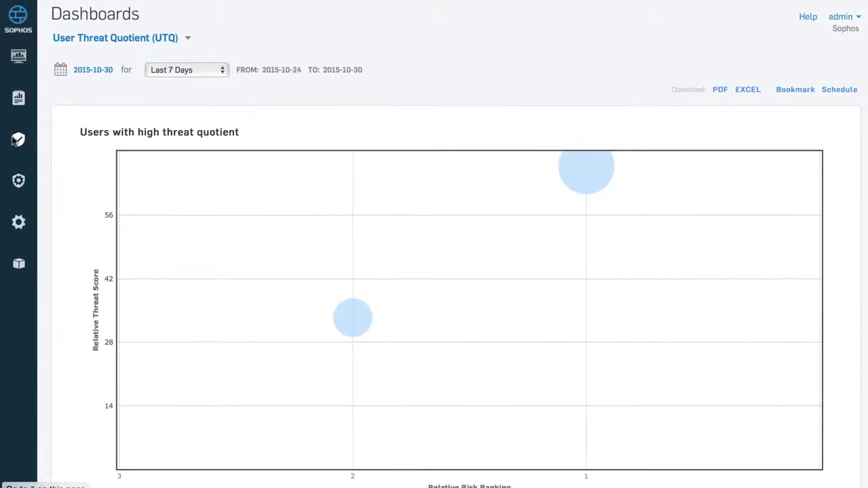
click(15, 141)
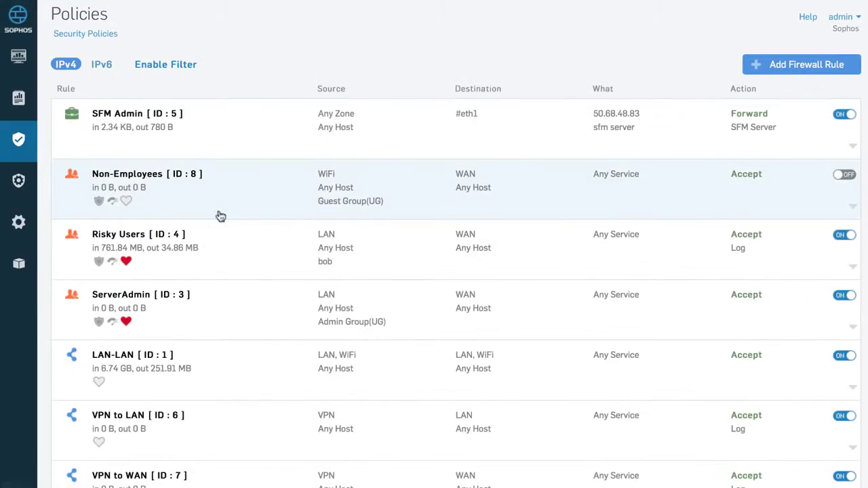
click(536, 262)
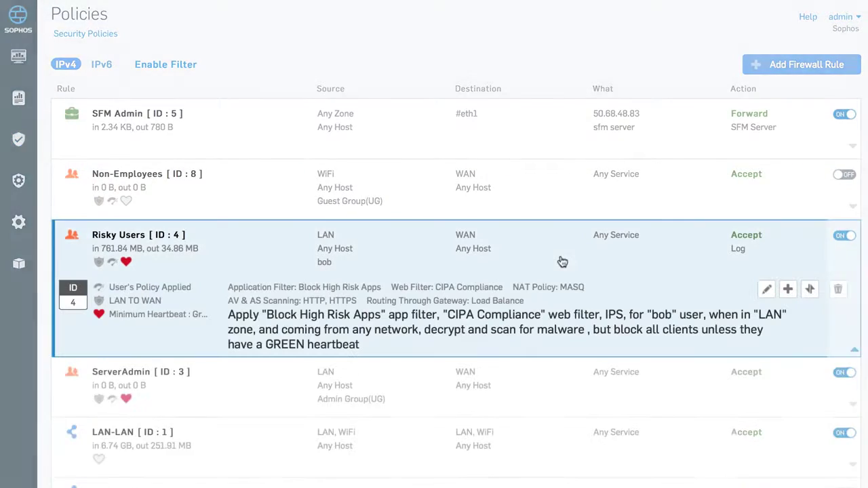
click(767, 289)
scroll(520, 272, down, 4)
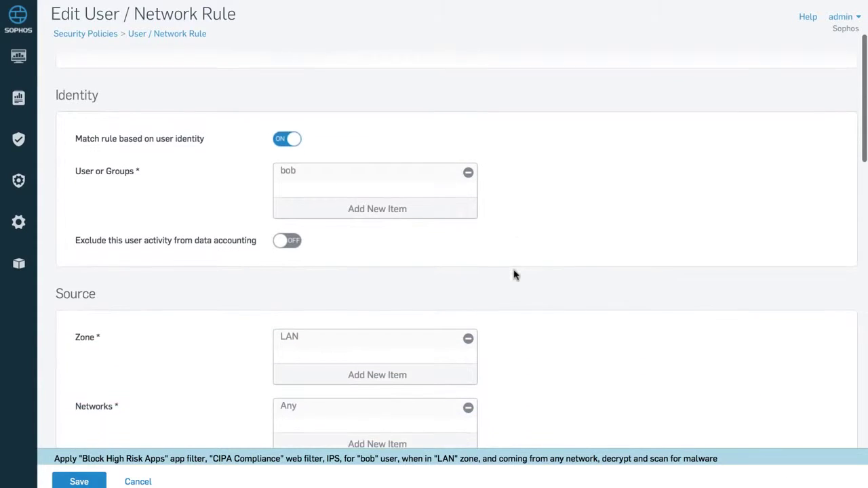
click(370, 188)
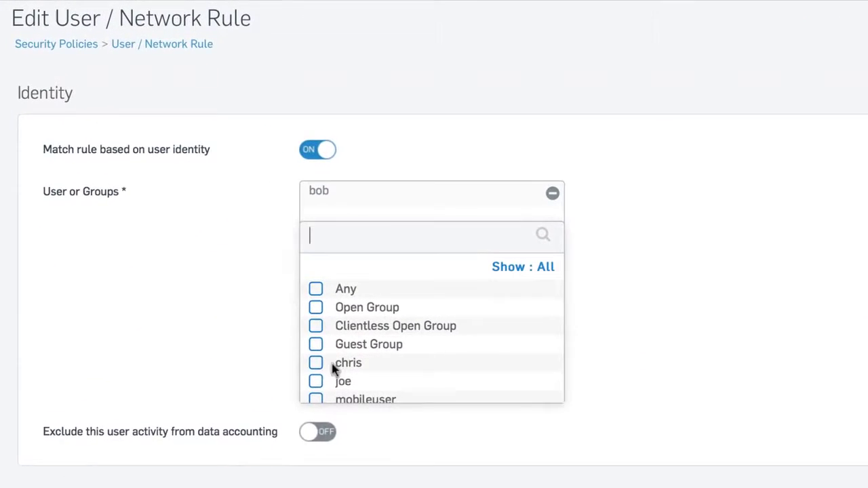
click(315, 381)
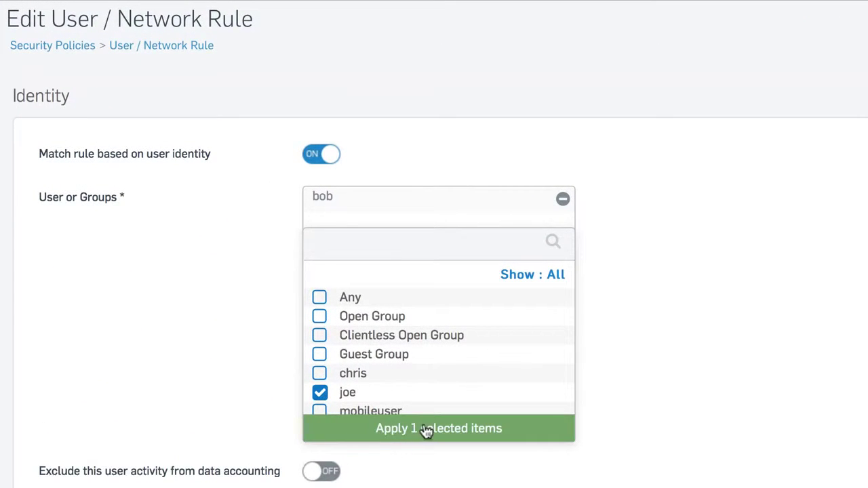
click(425, 429)
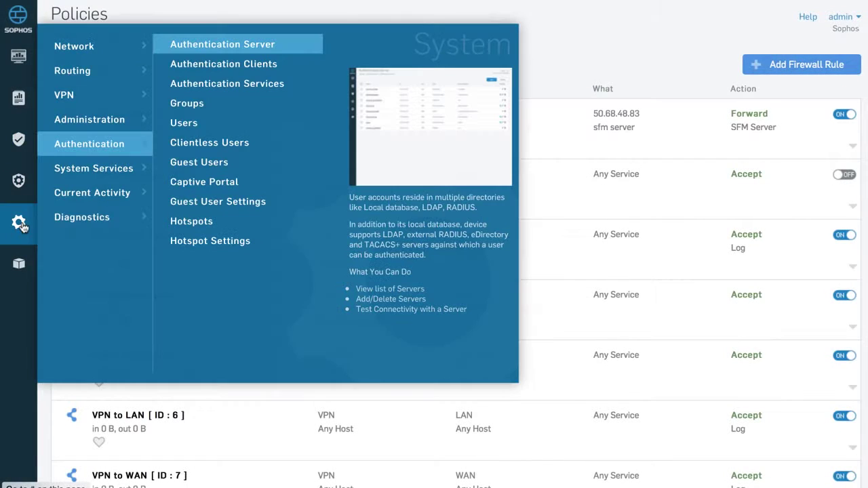
click(237, 44)
click(754, 64)
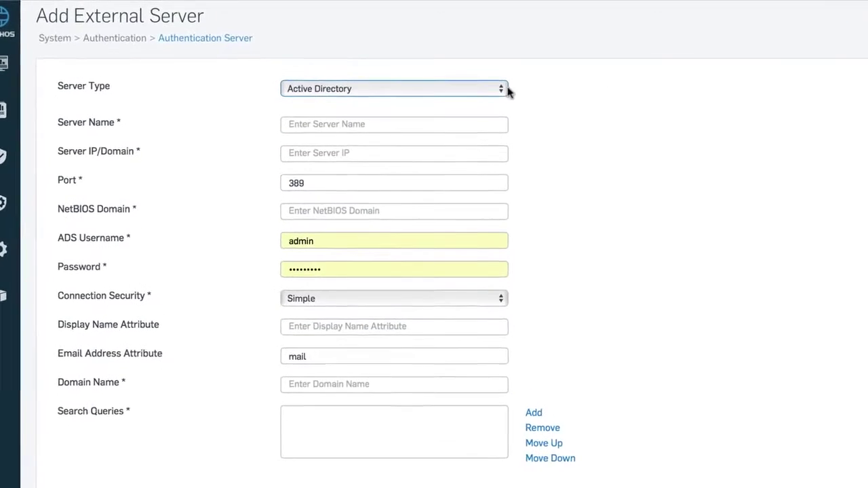
click(508, 89)
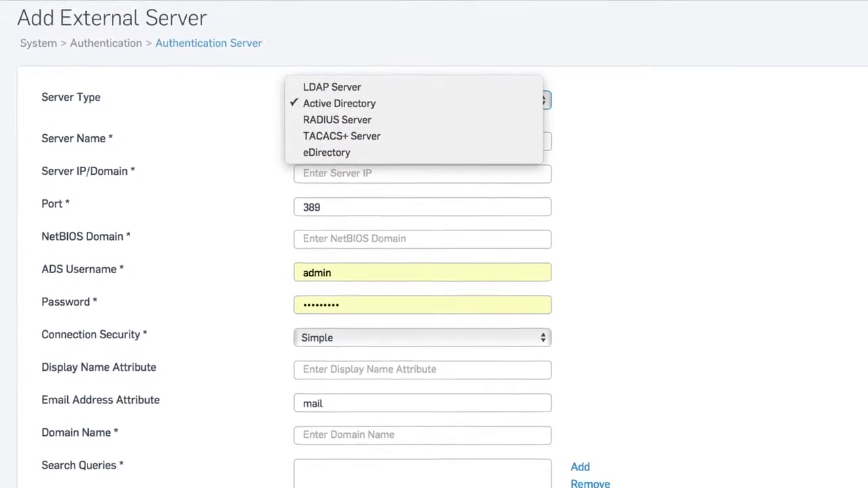
click(136, 224)
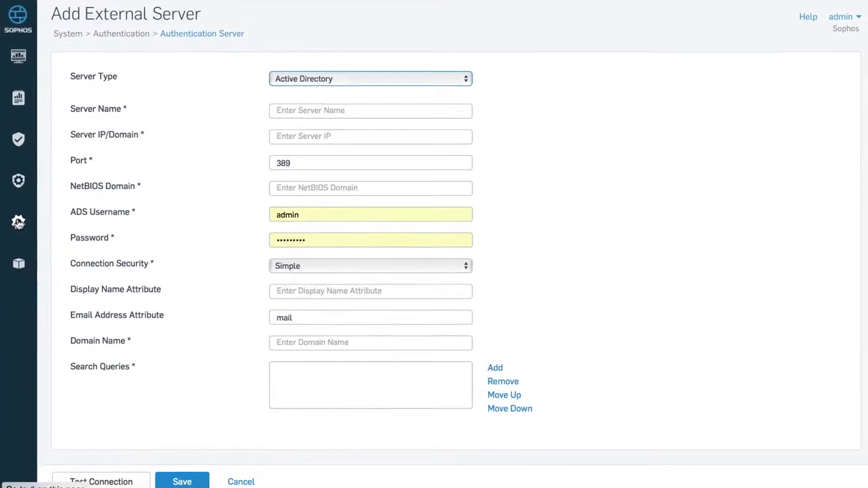
mouse_move(19, 222)
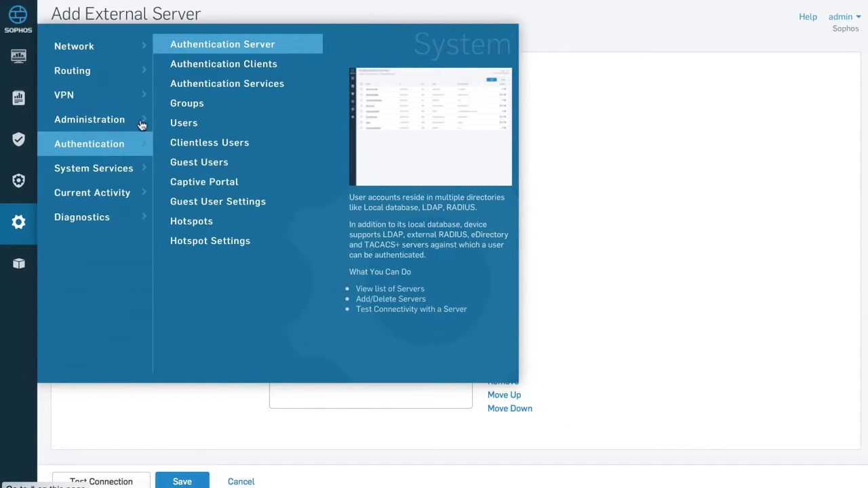
click(263, 65)
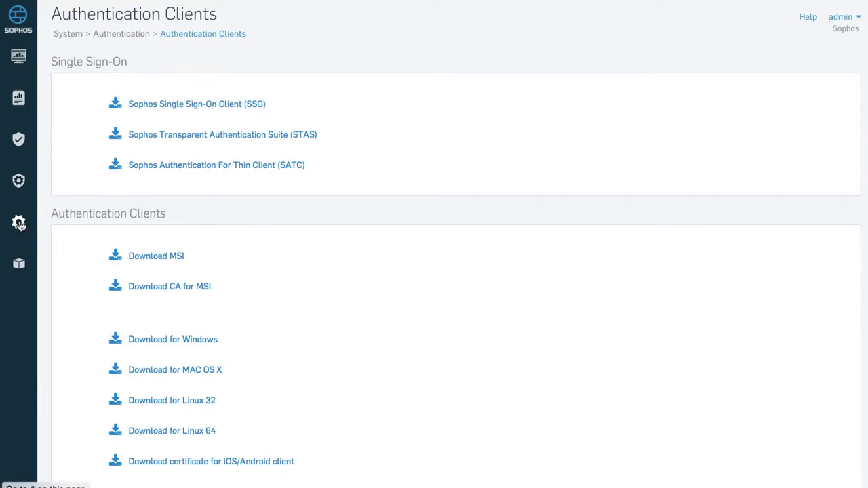
mouse_move(20, 225)
click(281, 86)
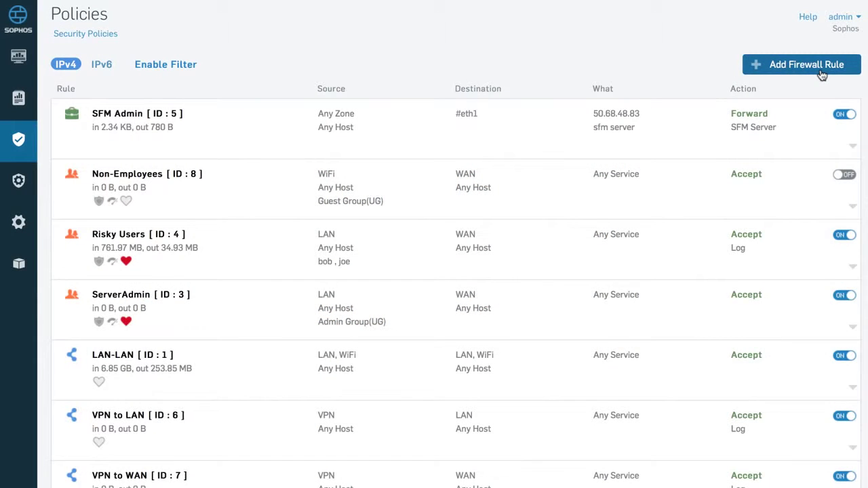
- Create a business application rule from the Exchange Outlook Anywhere template named 'Exchange Access'
click(822, 75)
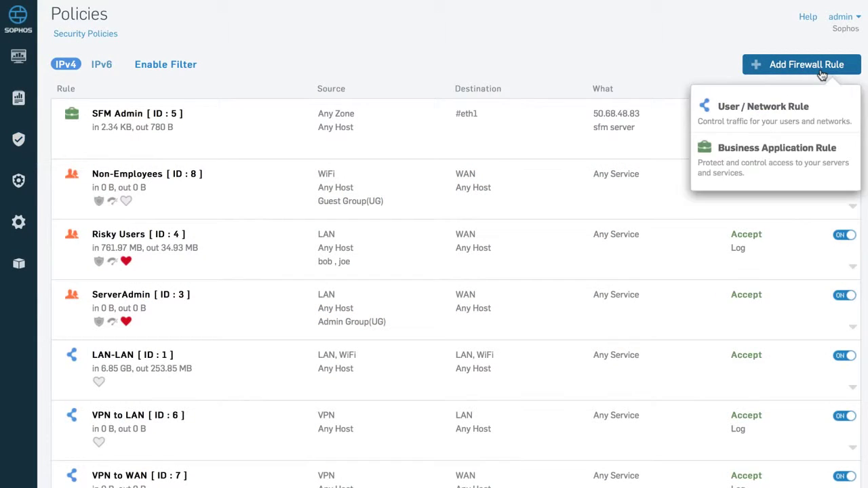
click(772, 155)
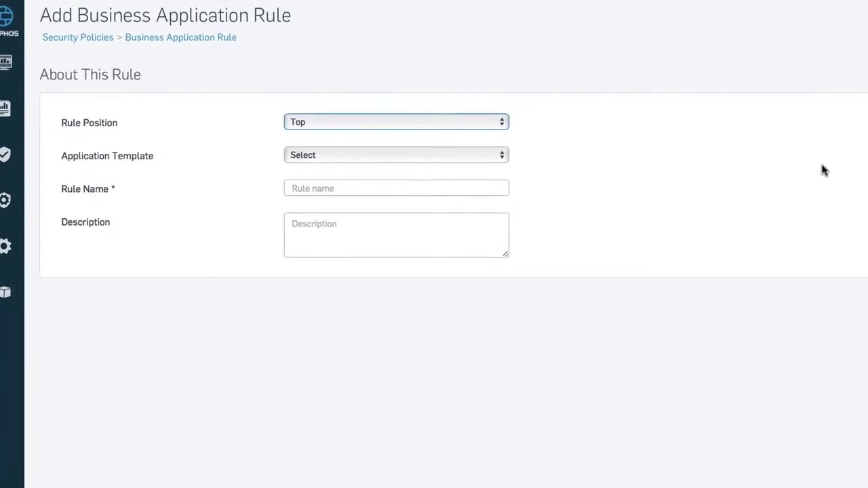
click(561, 193)
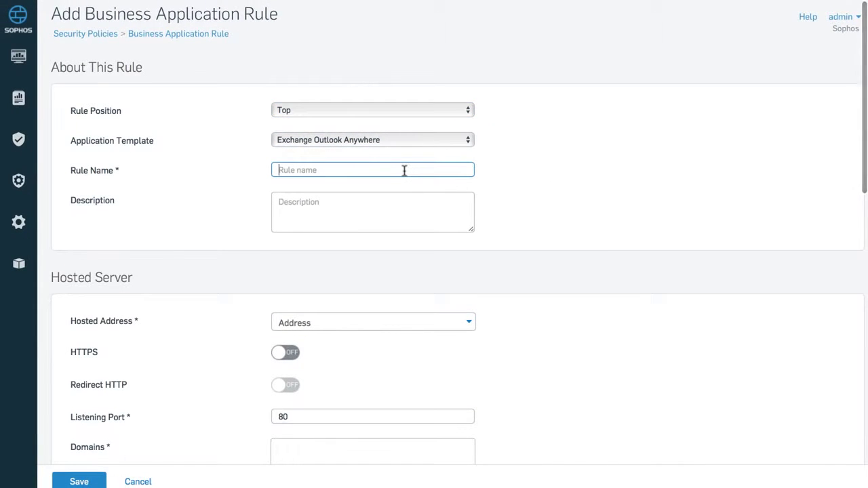
text(Exchange Access)
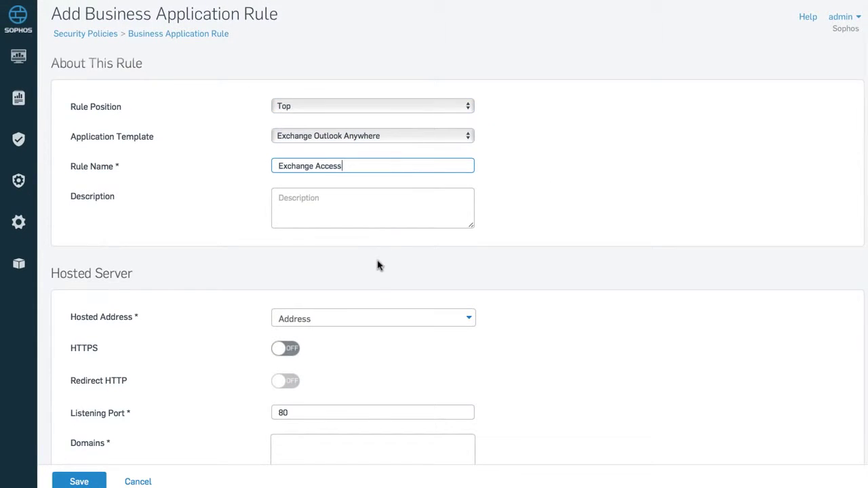
- Set the rule's hosted address to #eth1 and add the domain somecompany.com
scroll(375, 265, down, 3)
click(379, 233)
click(360, 253)
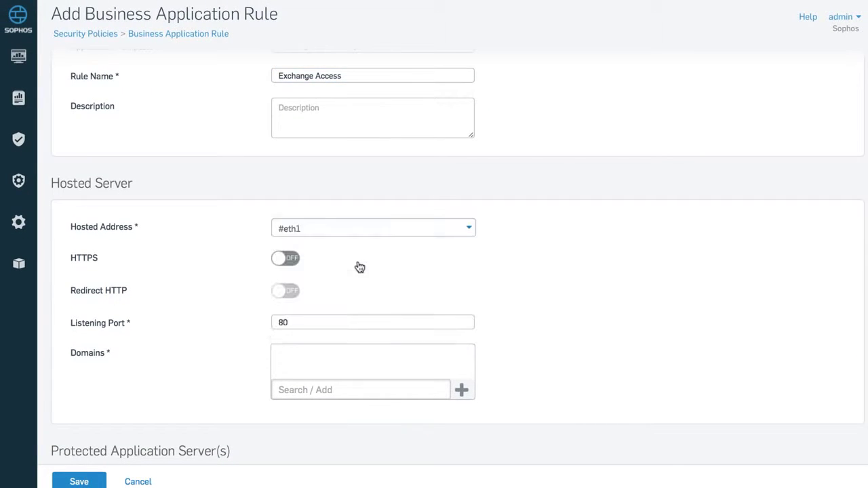
scroll(359, 271, down, 6)
click(371, 159)
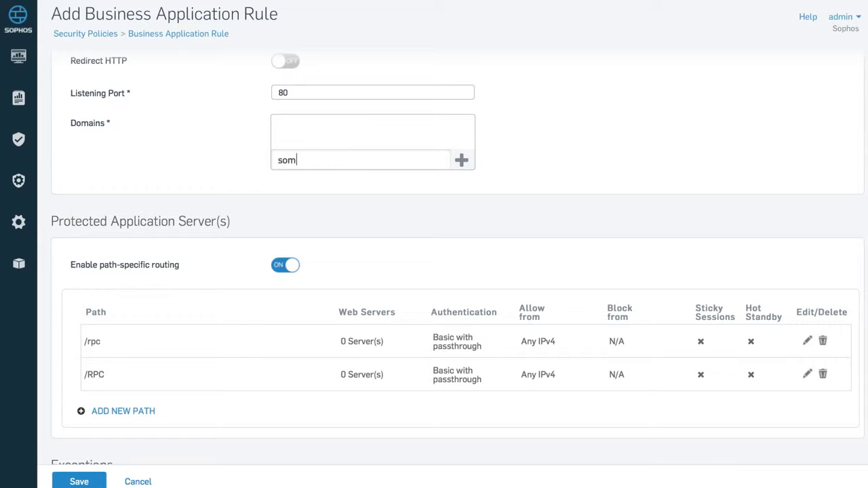
click(461, 162)
scroll(447, 194, down, 3)
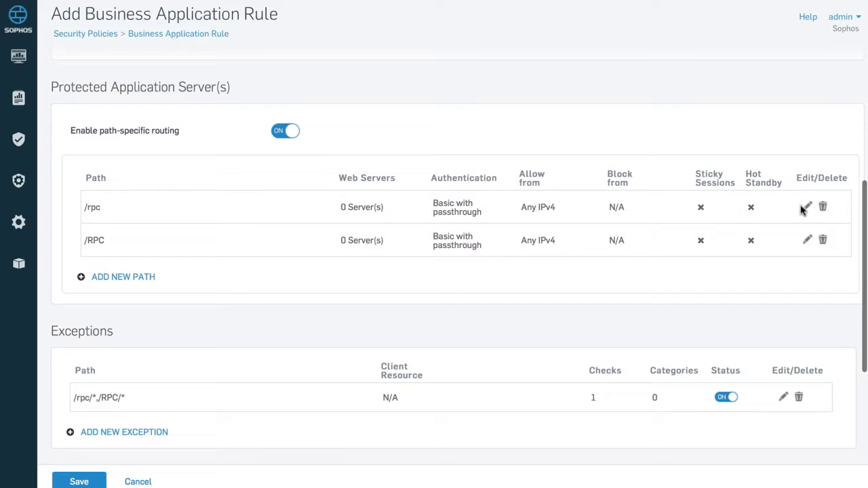
- Assign the Exchange Server as web server for the /rpc path
click(806, 207)
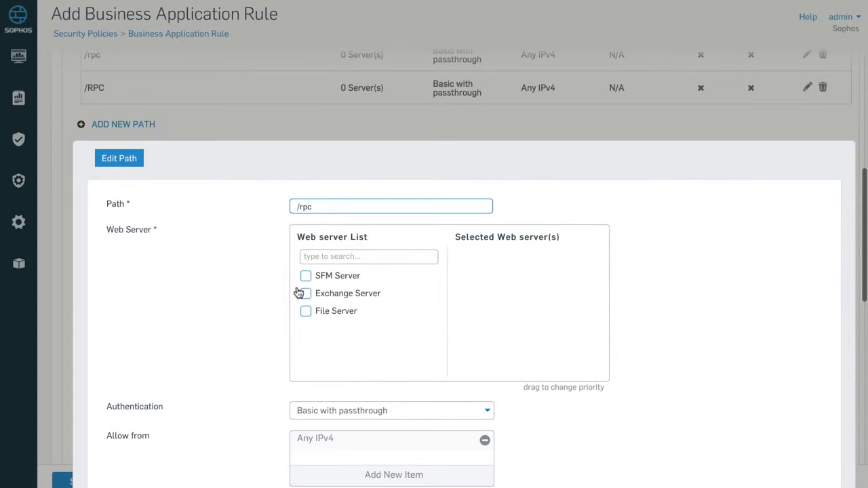
click(305, 292)
scroll(265, 320, down, 5)
click(115, 423)
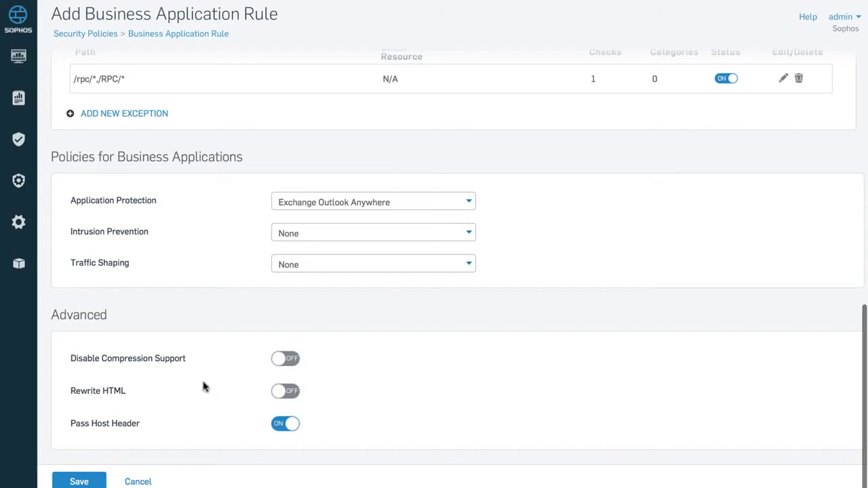
- Keep Exchange Outlook Anywhere protection, use dmzpolicy IPS and 64kbps _Restricted FW traffic shaping
click(469, 204)
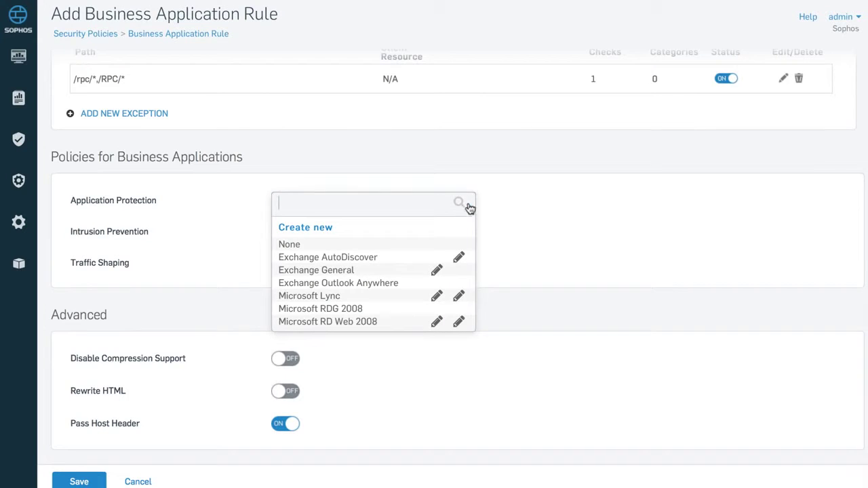
click(367, 282)
click(394, 234)
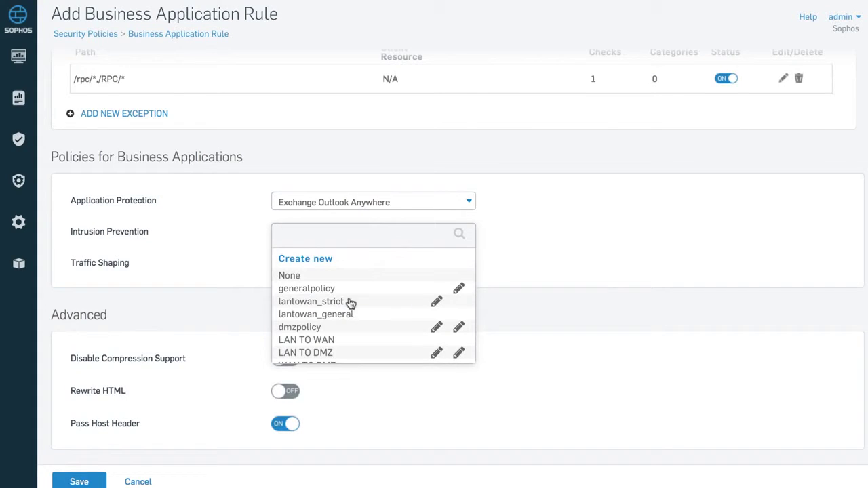
click(334, 328)
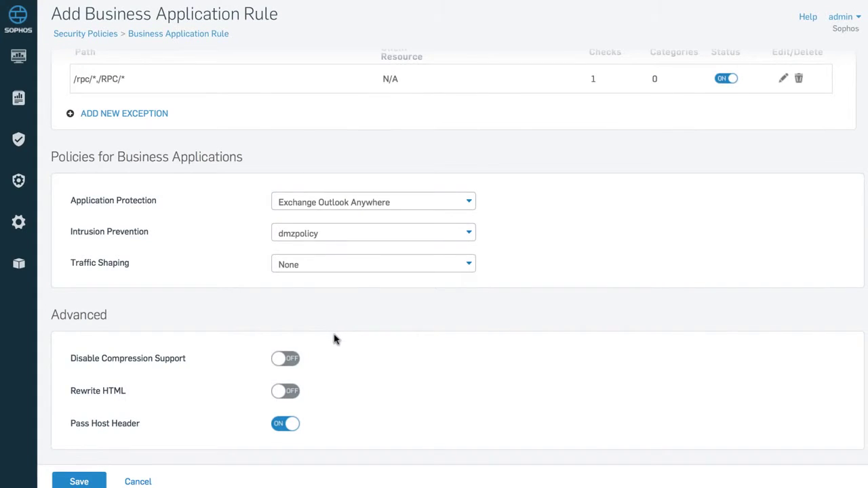
click(353, 268)
scroll(351, 304, down, 3)
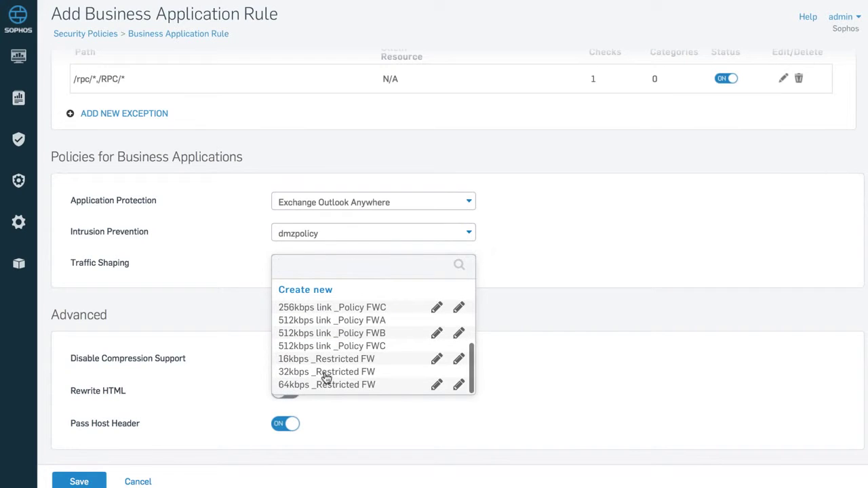